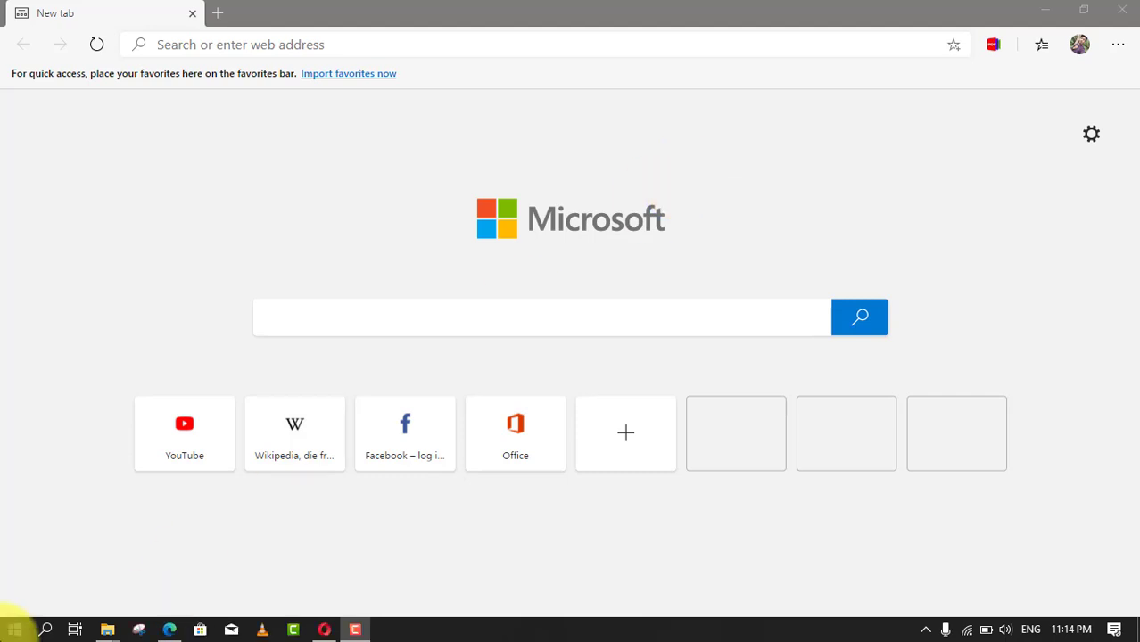
Step: Locate Microsoft Edge in Apps & features by searching 'edge' and select it
right_click(13, 629)
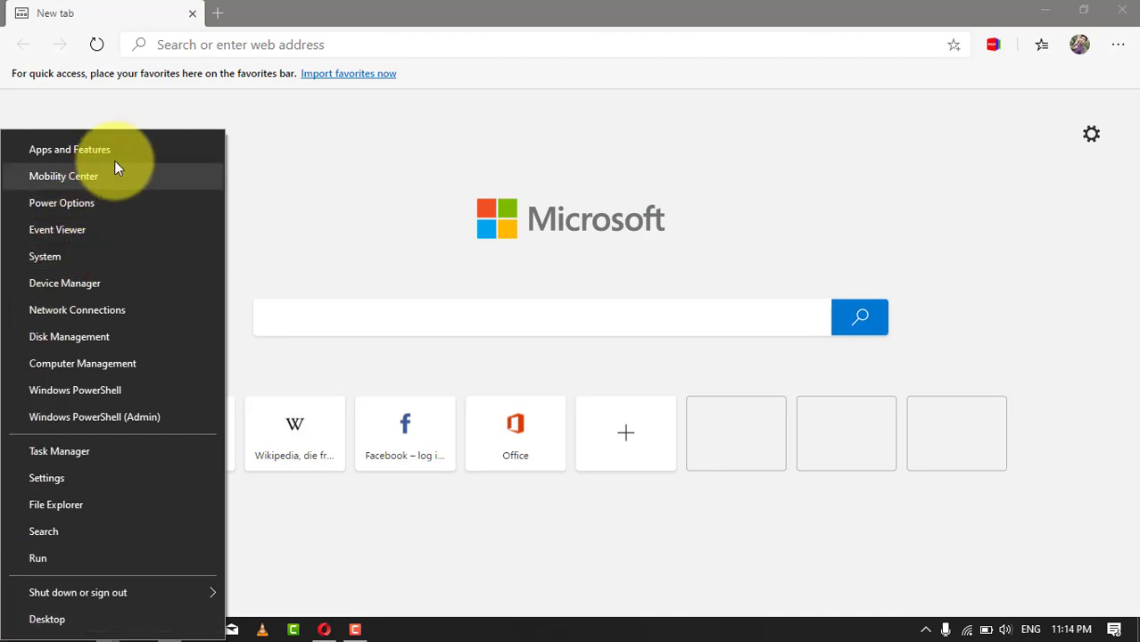
click(69, 149)
click(357, 371)
text(edge)
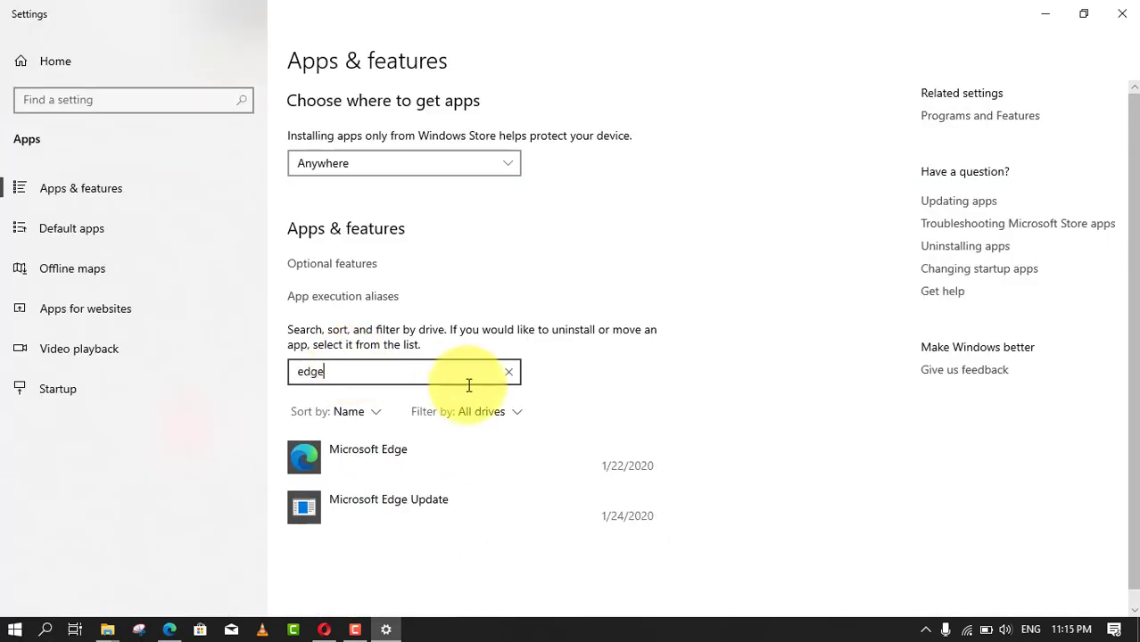
click(532, 457)
click(618, 477)
Step: Uninstall Microsoft Edge with 'Also clear your browsing data' checked and confirm
click(820, 354)
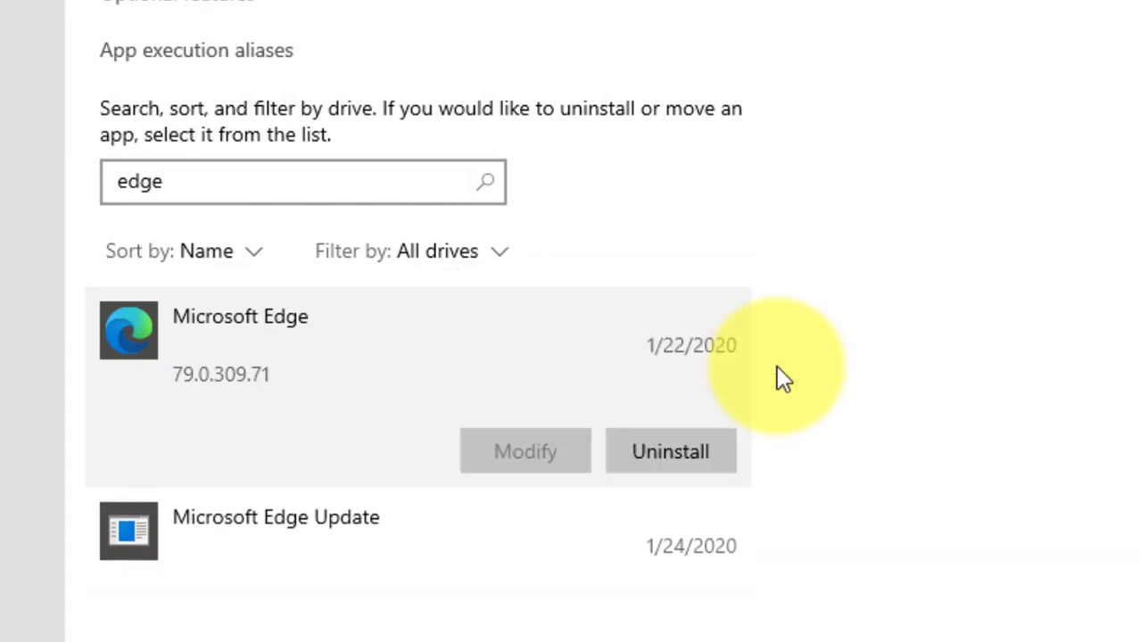
click(397, 145)
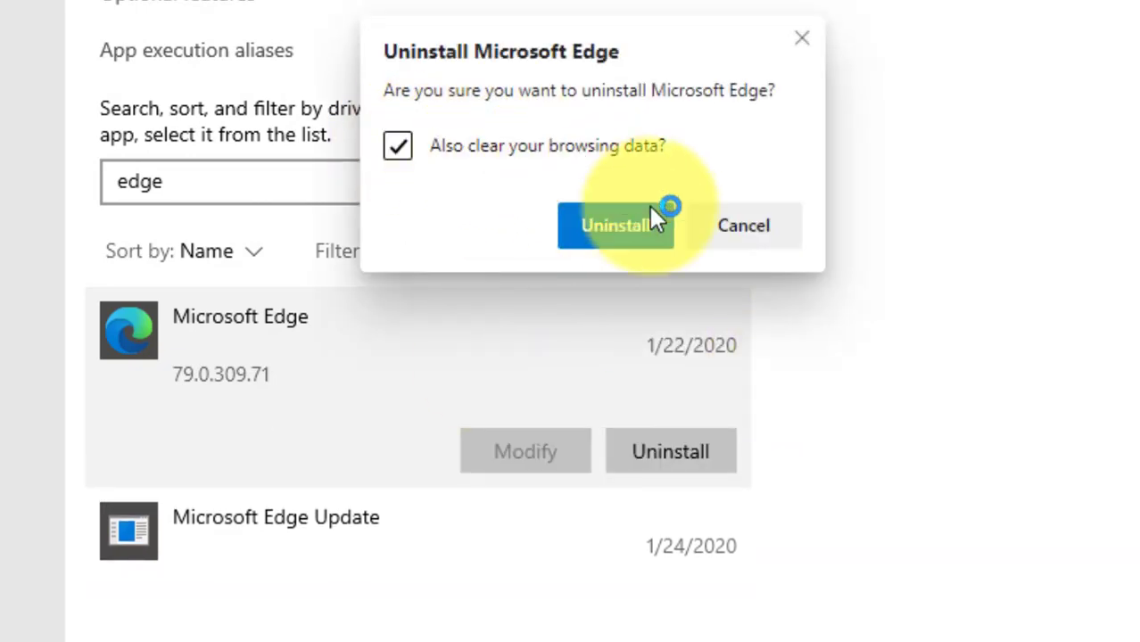
click(624, 224)
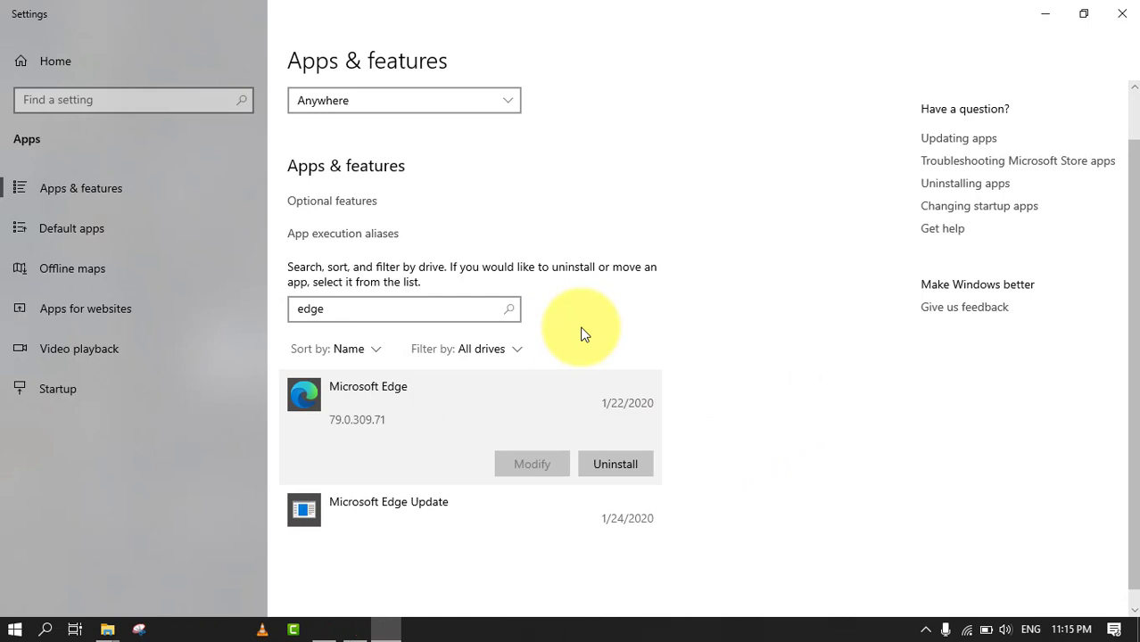